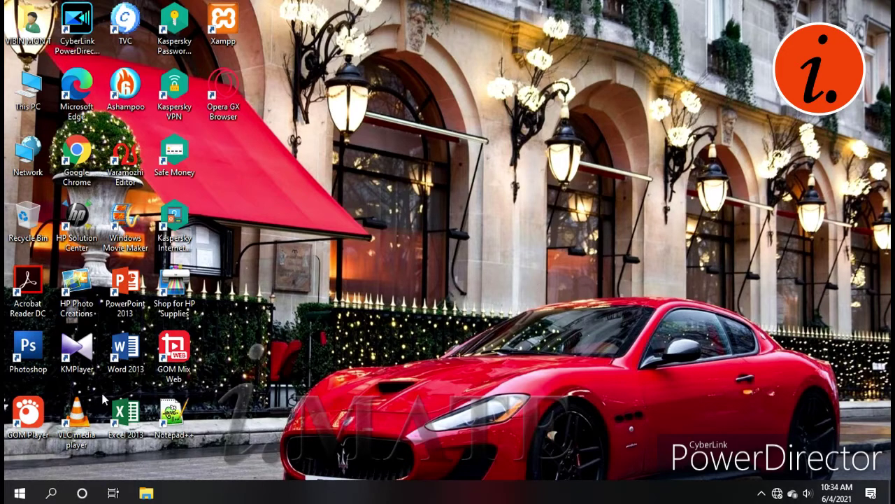
pyautogui.click(145, 494)
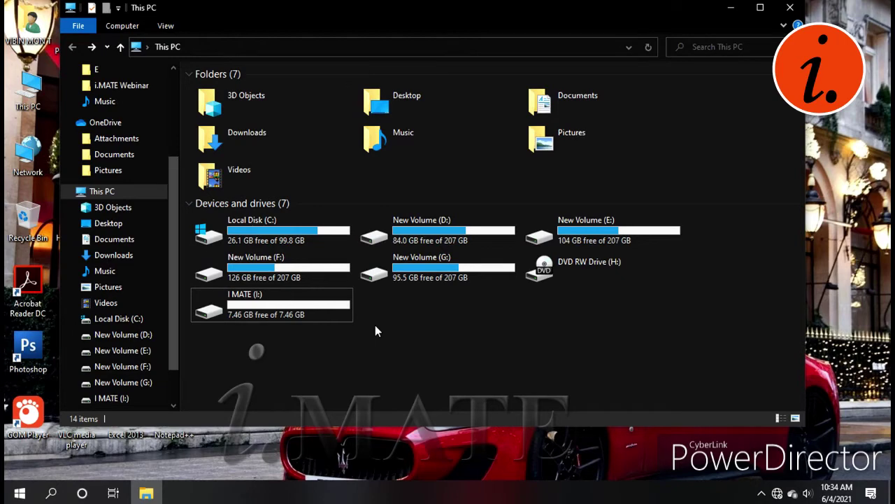
pyautogui.click(314, 319)
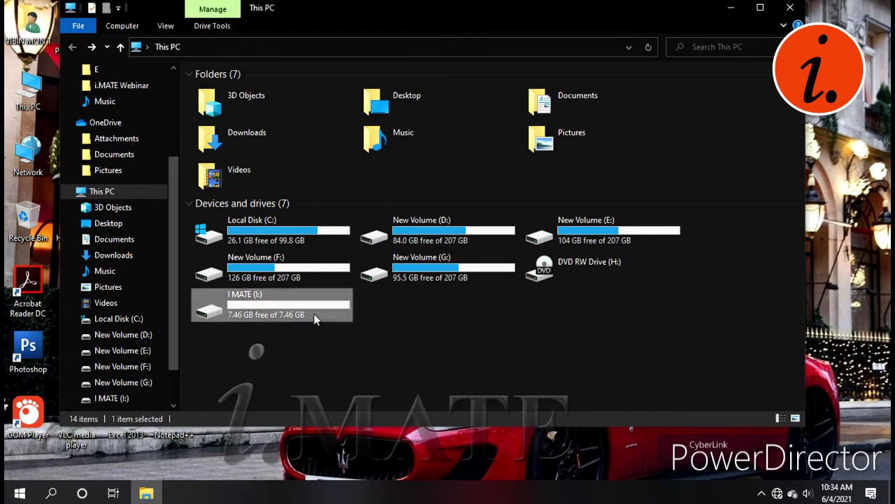
pyautogui.rightClick(324, 307)
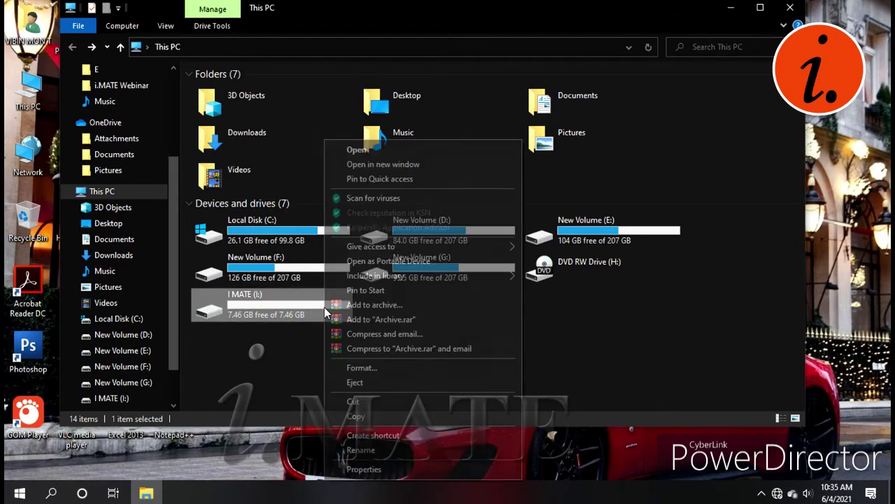
pyautogui.click(594, 379)
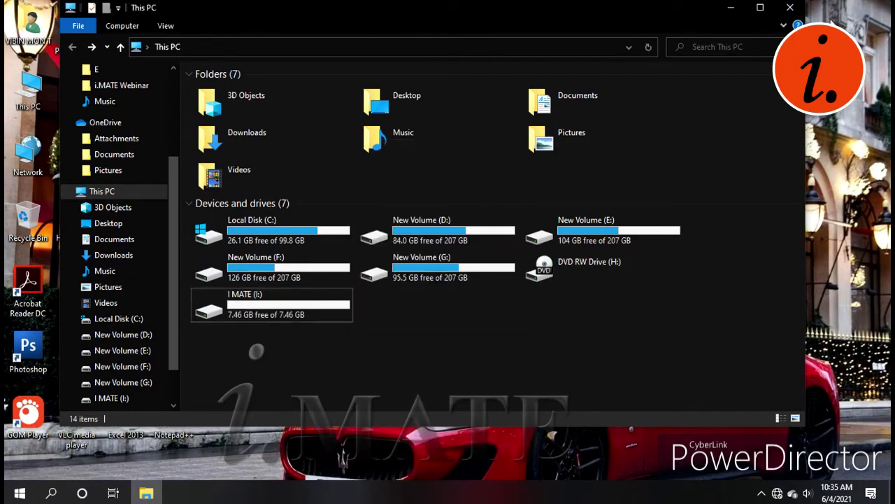
pyautogui.click(790, 7)
# From This PC, set the I MATE (I:) drive's ReadyBoost properties to "Use this device" with 4094 MB reserved for system speed
pyautogui.doubleClick(28, 87)
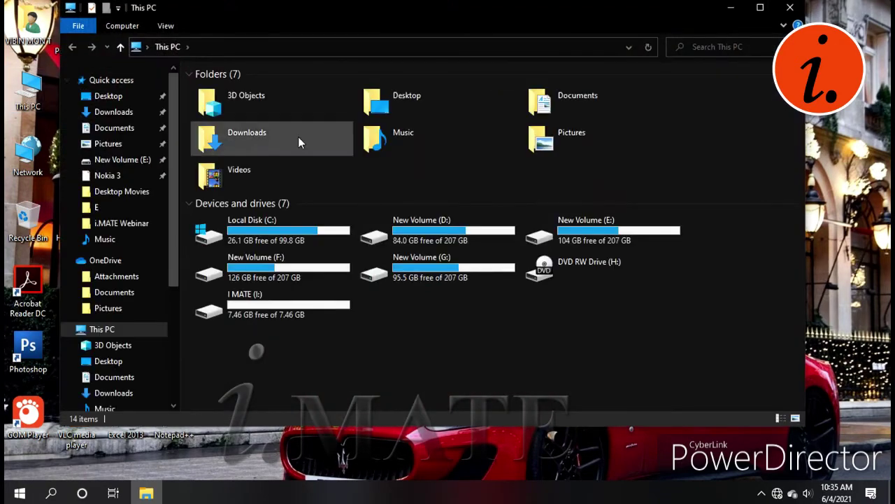
pyautogui.click(318, 312)
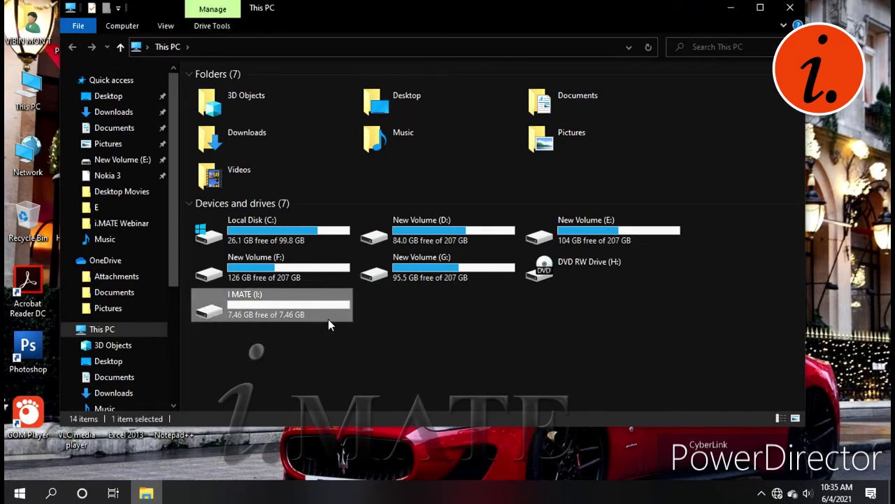
pyautogui.rightClick(329, 320)
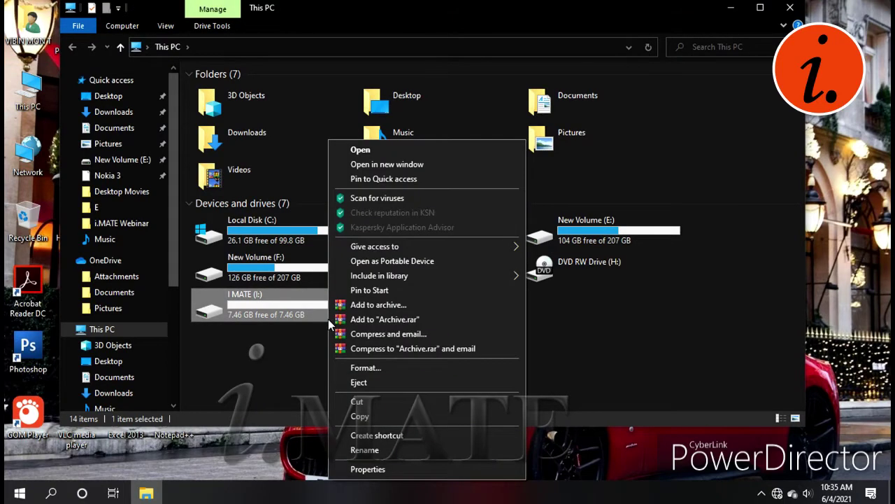
pyautogui.click(372, 470)
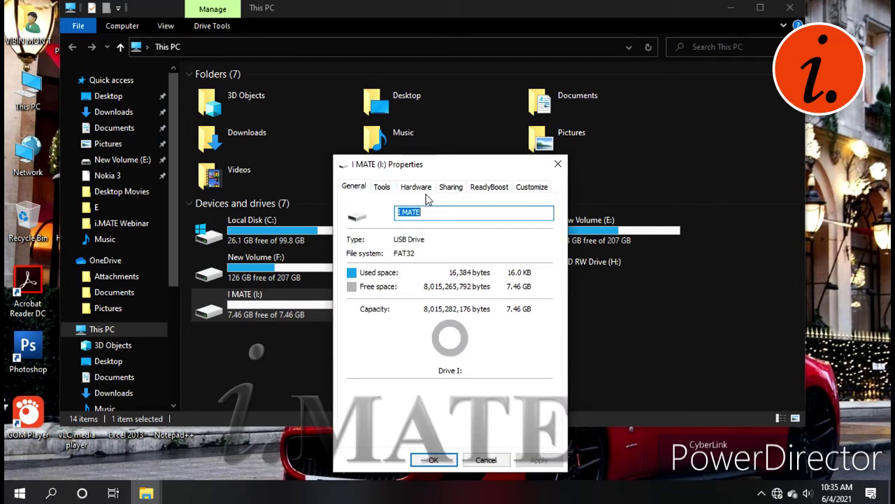
pyautogui.click(490, 187)
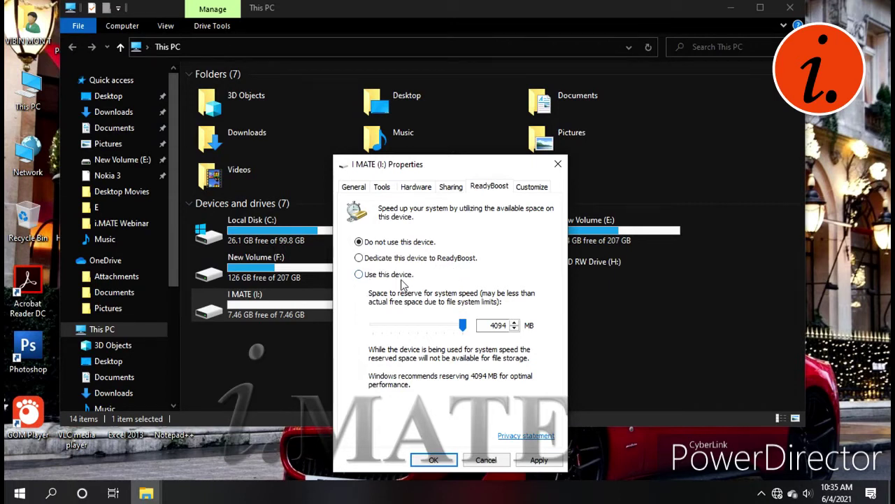
pyautogui.click(359, 275)
pyautogui.moveTo(463, 327)
pyautogui.mouseDown()
pyautogui.moveTo(412, 326)
pyautogui.moveTo(466, 324)
pyautogui.mouseUp()
pyautogui.click(539, 460)
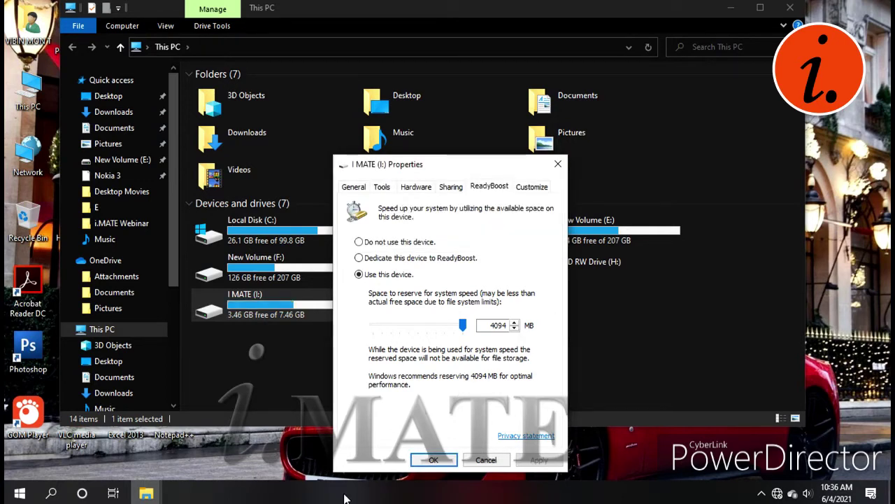
pyautogui.click(434, 460)
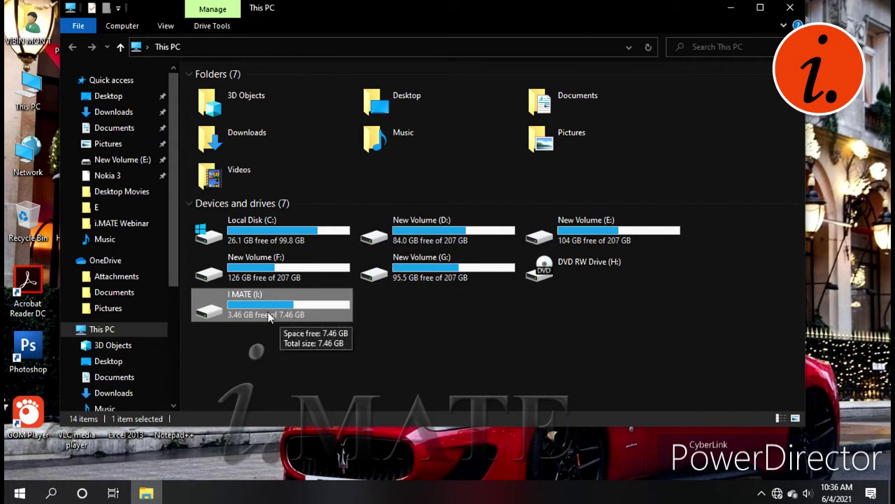
# Open the I MATE (I:) drive and examine its ReadyBoost cache file
pyautogui.doubleClick(311, 318)
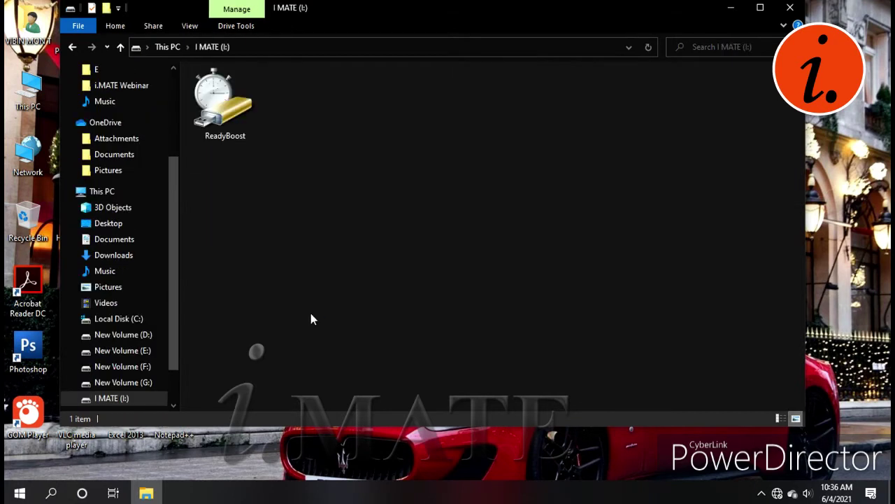
pyautogui.click(240, 135)
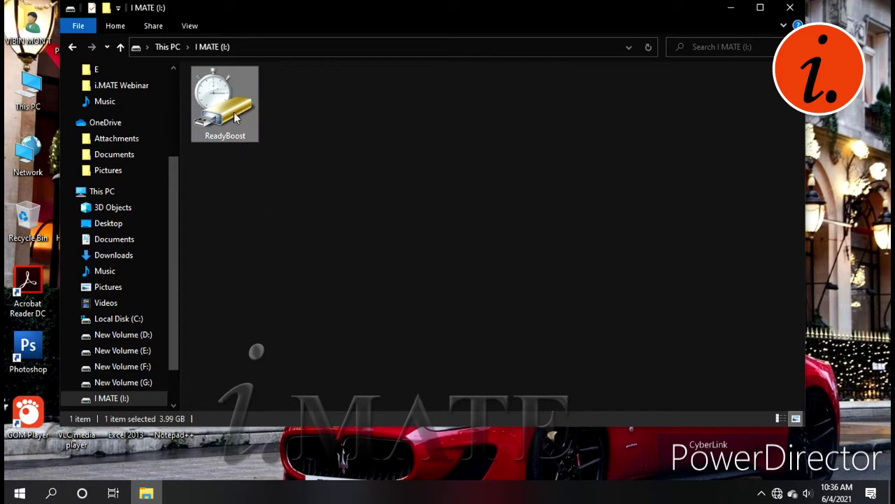
pyautogui.click(285, 164)
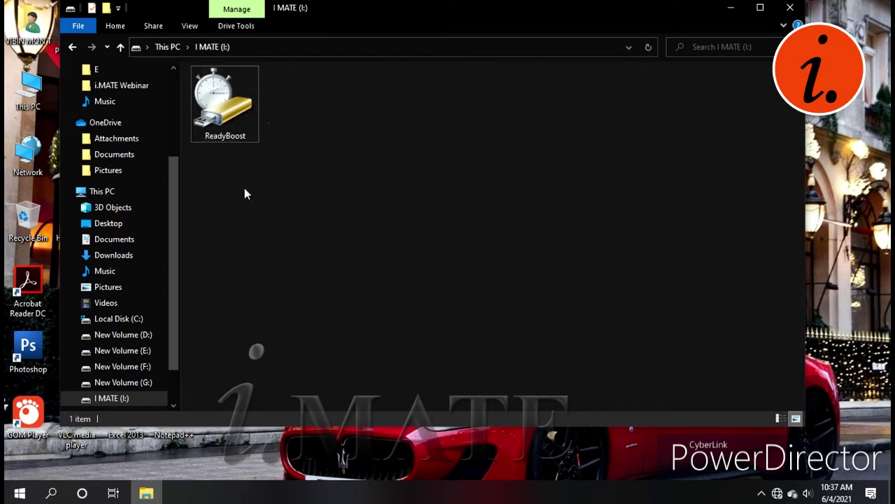
pyautogui.click(740, 11)
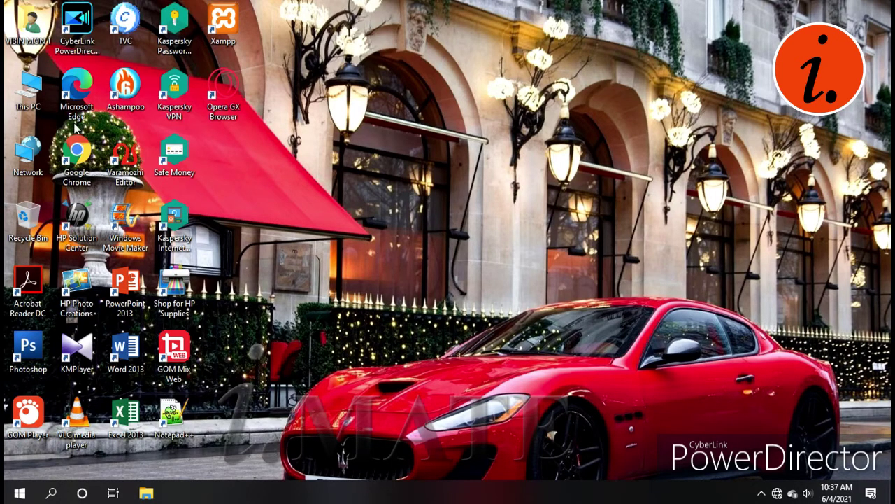
pyautogui.click(38, 119)
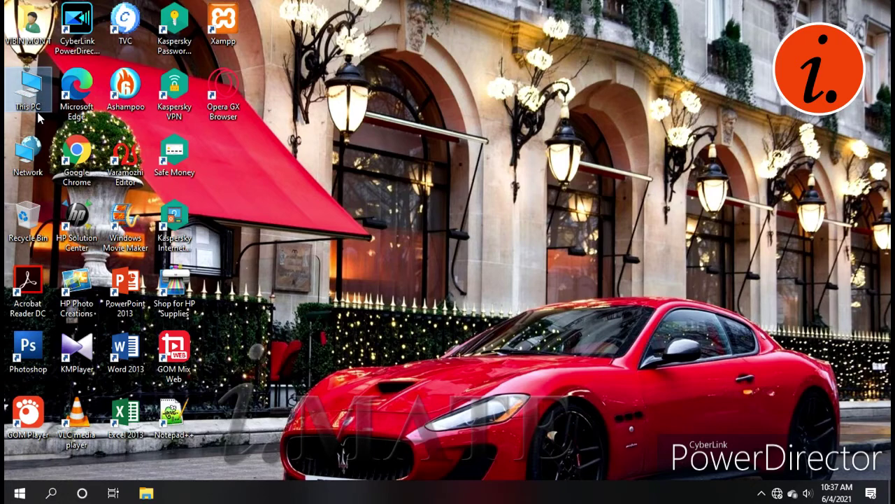
pyautogui.doubleClick(35, 98)
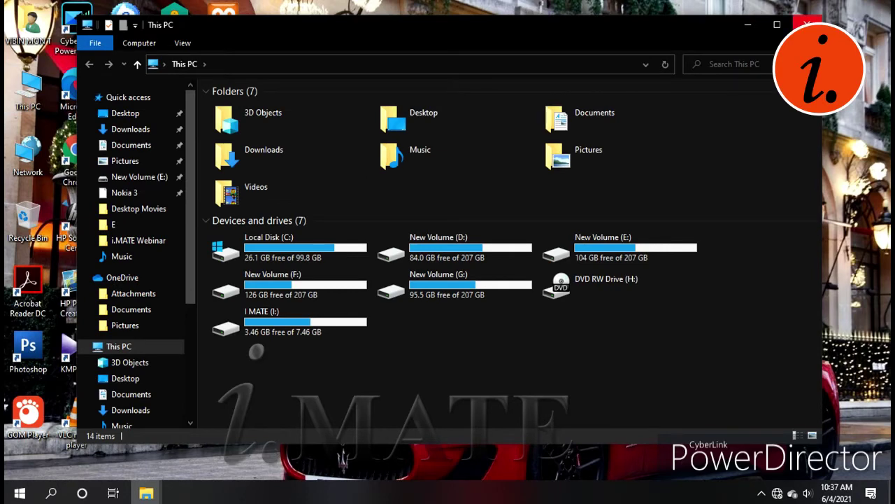
pyautogui.click(807, 24)
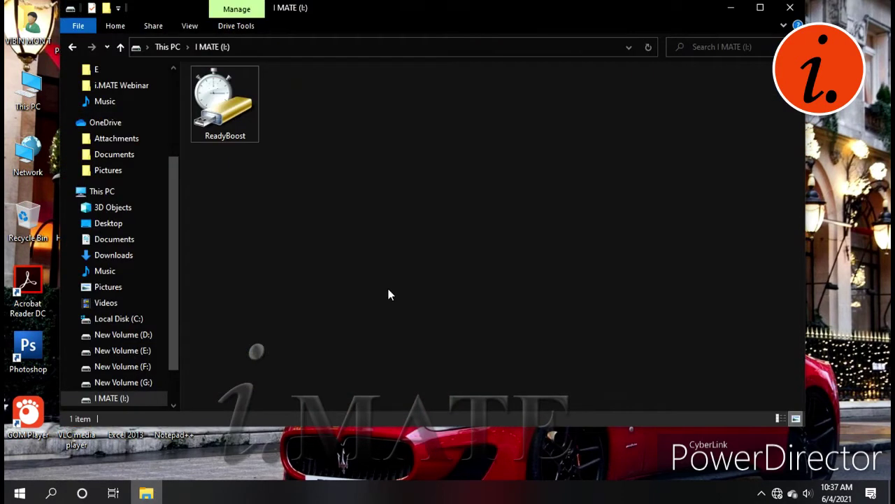
# Turn off ReadyBoost for the I MATE (I:) drive by applying "Do not use this device" in its properties
pyautogui.click(72, 47)
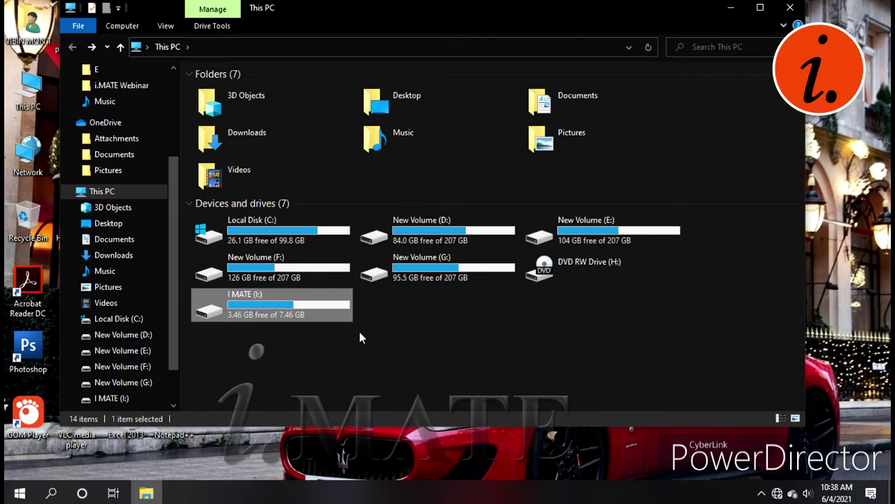
pyautogui.rightClick(327, 301)
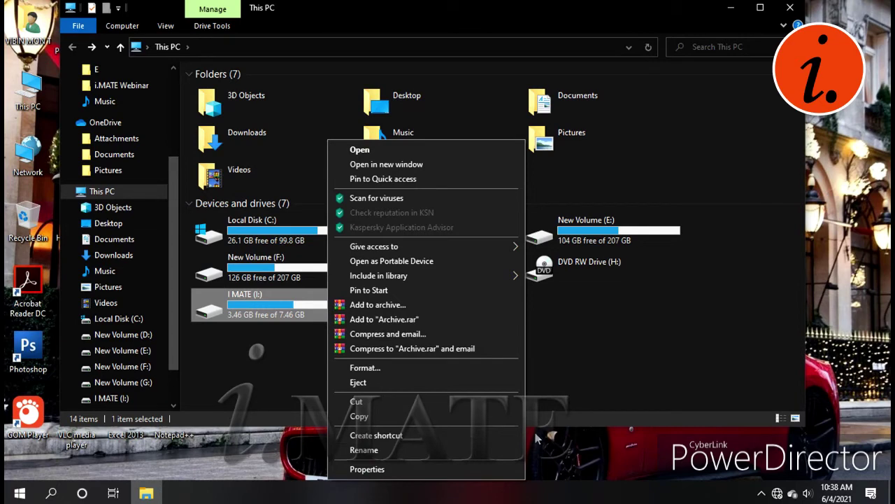
pyautogui.click(463, 475)
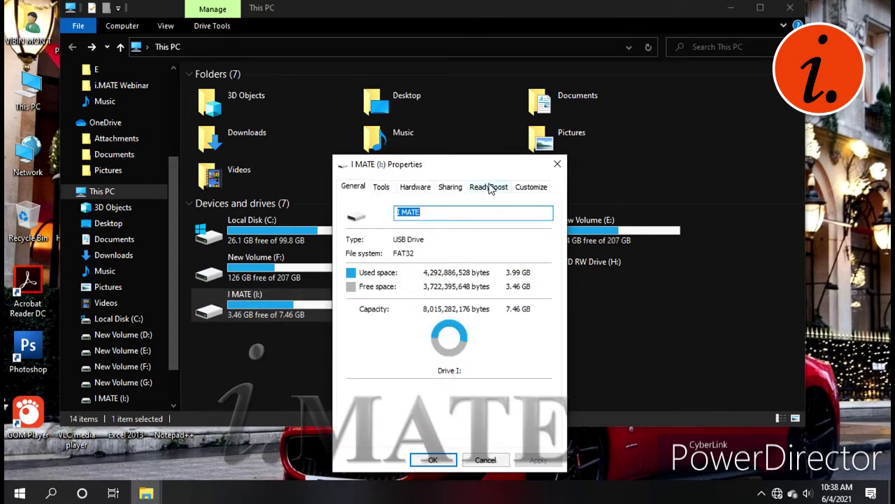
pyautogui.click(491, 187)
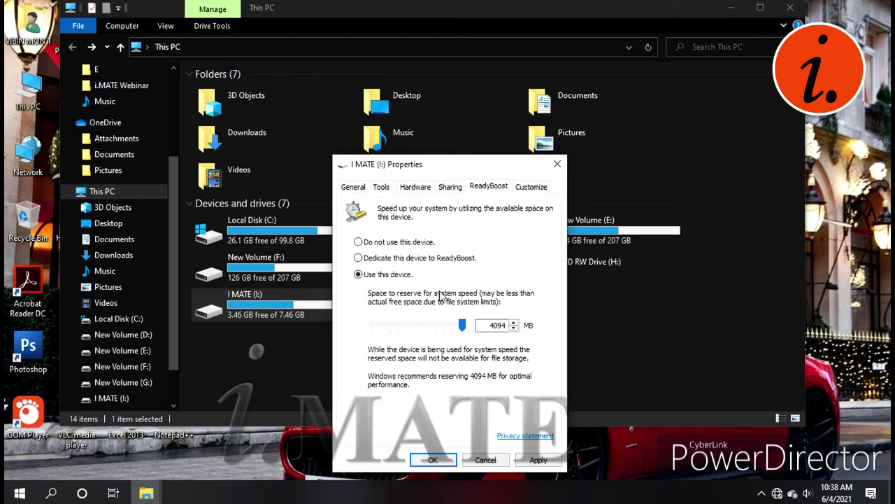
pyautogui.click(359, 242)
pyautogui.click(529, 461)
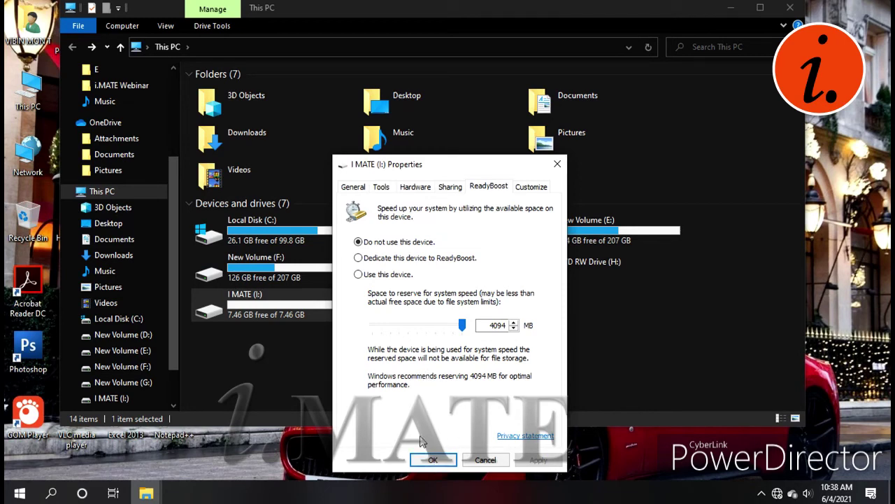
pyautogui.click(432, 459)
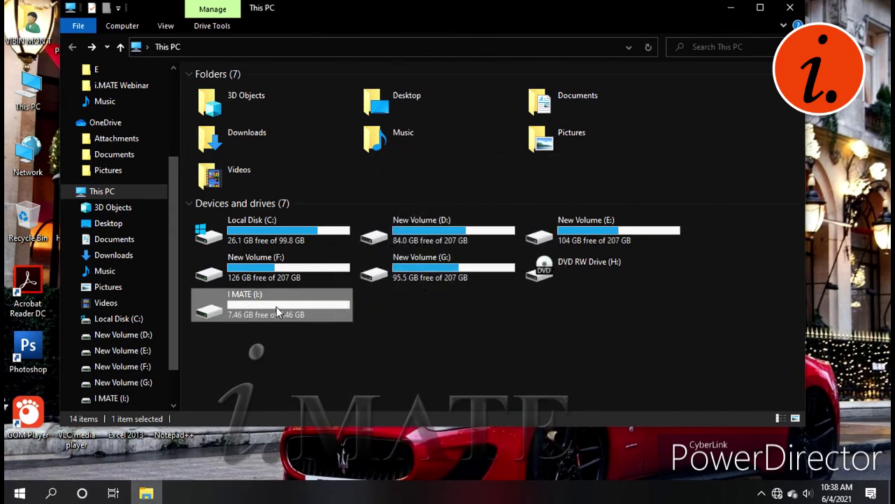
# Check the contents of the I MATE (I:) drive, return to This PC and close the window
pyautogui.doubleClick(276, 308)
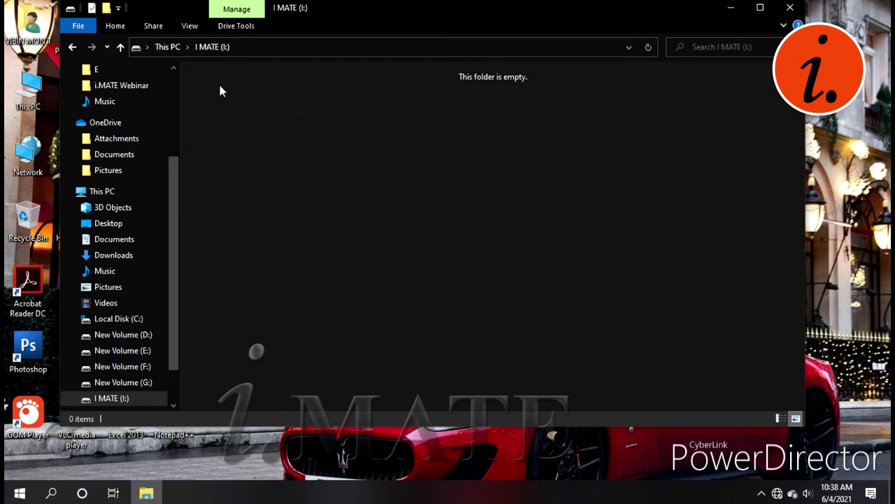
pyautogui.click(72, 47)
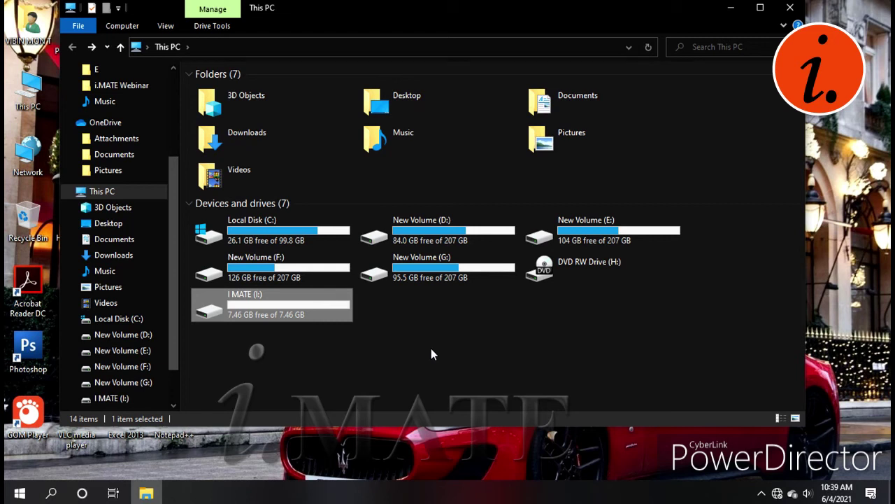
pyautogui.click(789, 11)
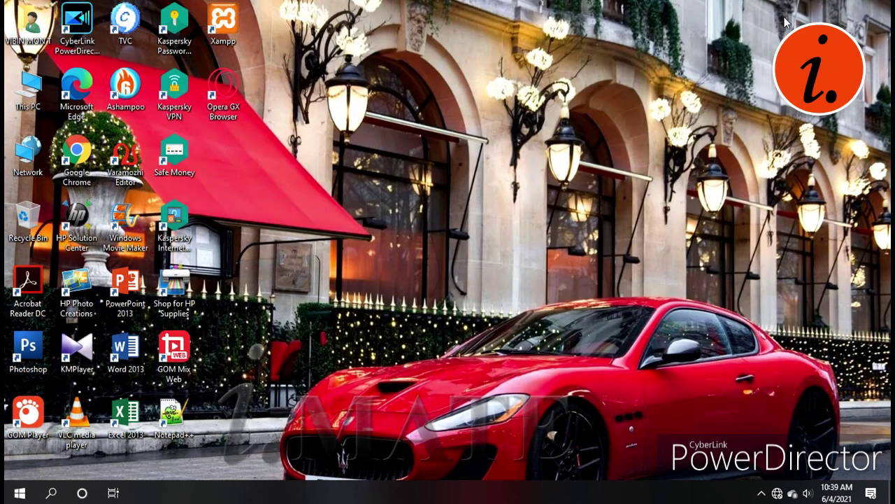